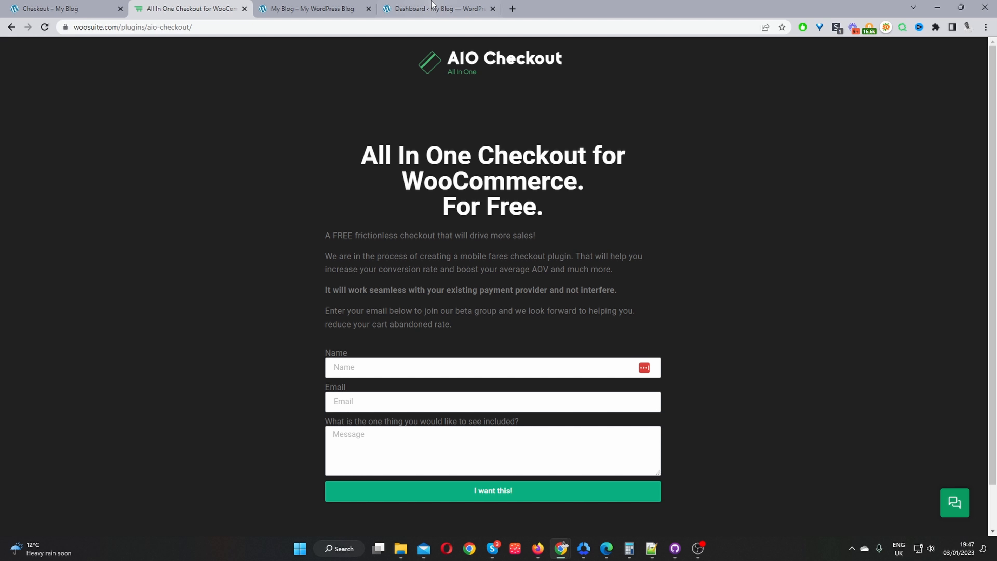
- Go to Woosuite's AIO Checkout page in the WordPress dashboard and open the existing "Checkout" entry for editing
{"action": "left_click", "coordinate": [430, 9]}
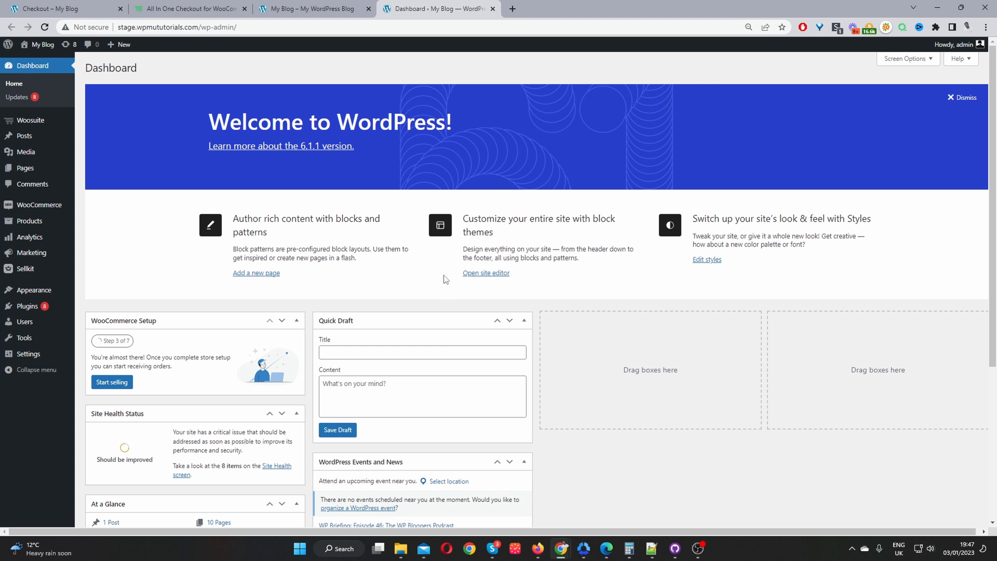
{"action": "mouse_move", "coordinate": [42, 311]}
{"action": "mouse_move", "coordinate": [62, 123]}
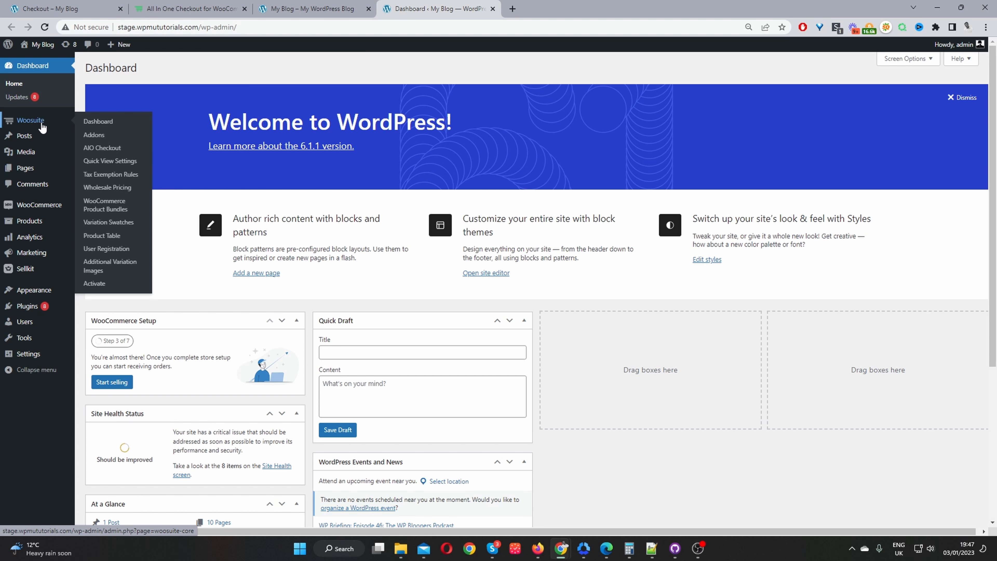
{"action": "left_click", "coordinate": [98, 150]}
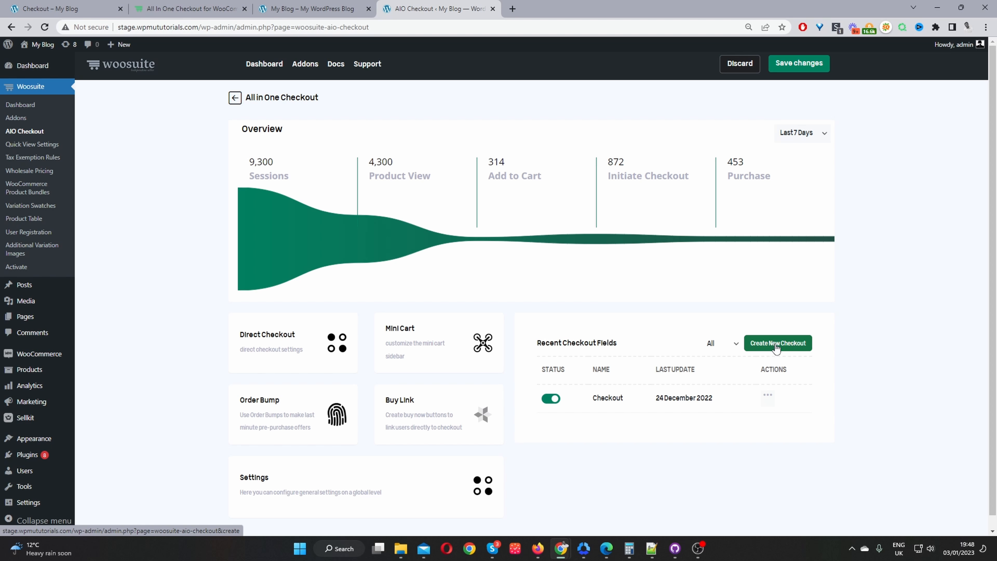
{"action": "left_click", "coordinate": [603, 403]}
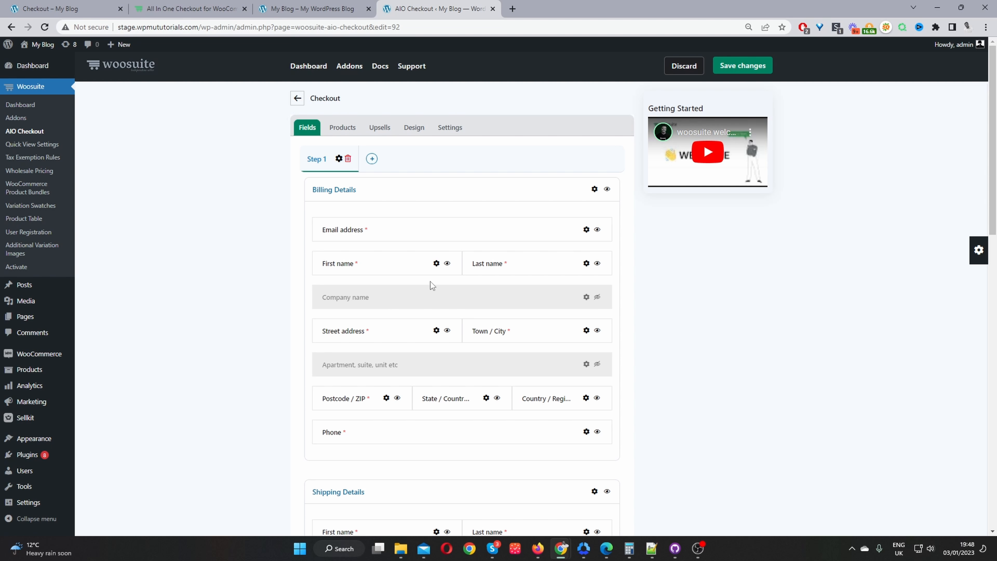
- Add a Text field below Company name in the Billing Details section and delete it again
{"action": "left_click", "coordinate": [977, 253]}
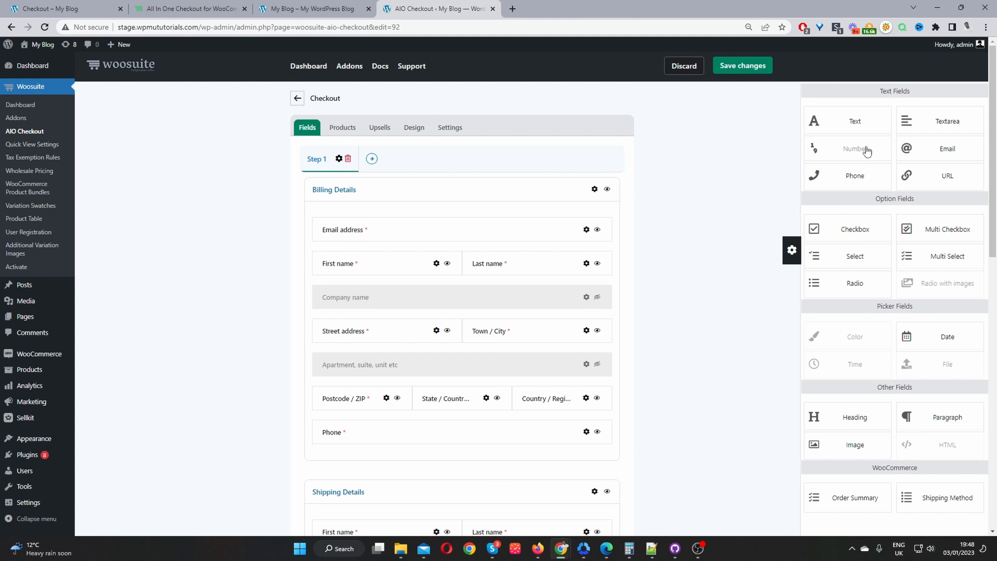
{"action": "left_click_drag", "start_coordinate": [863, 125], "coordinate": [437, 340]}
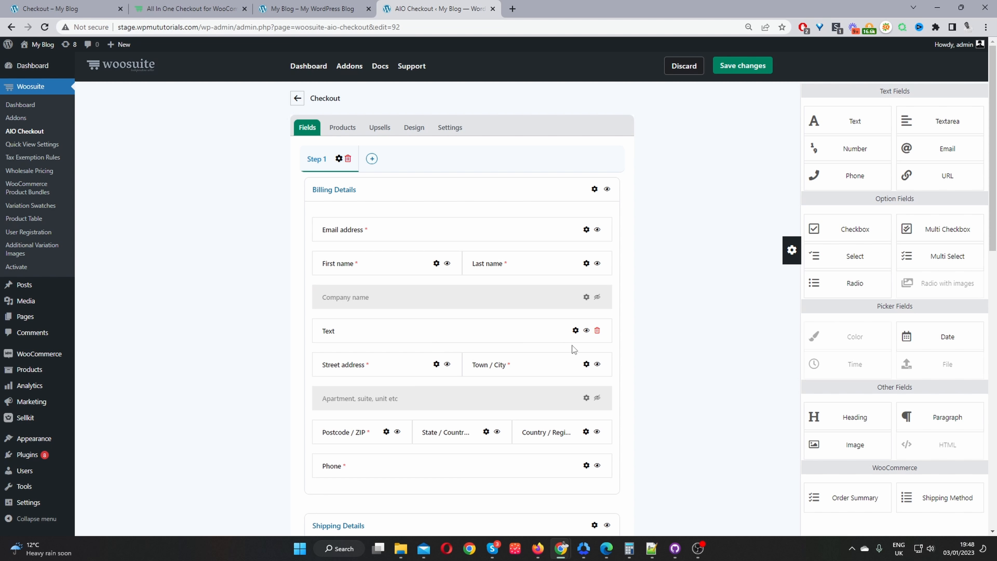
{"action": "left_click", "coordinate": [597, 330]}
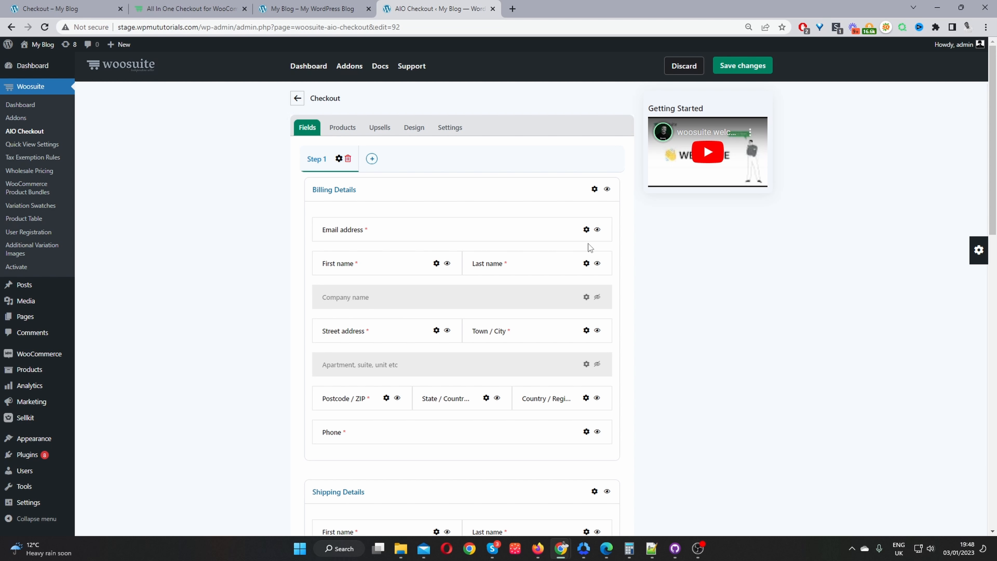
- Hide the Phone field in Billing Details and try the visibility toggle of the Shipping Details section
{"action": "scroll", "coordinate": [590, 247], "scroll_direction": "down", "scroll_amount": 3}
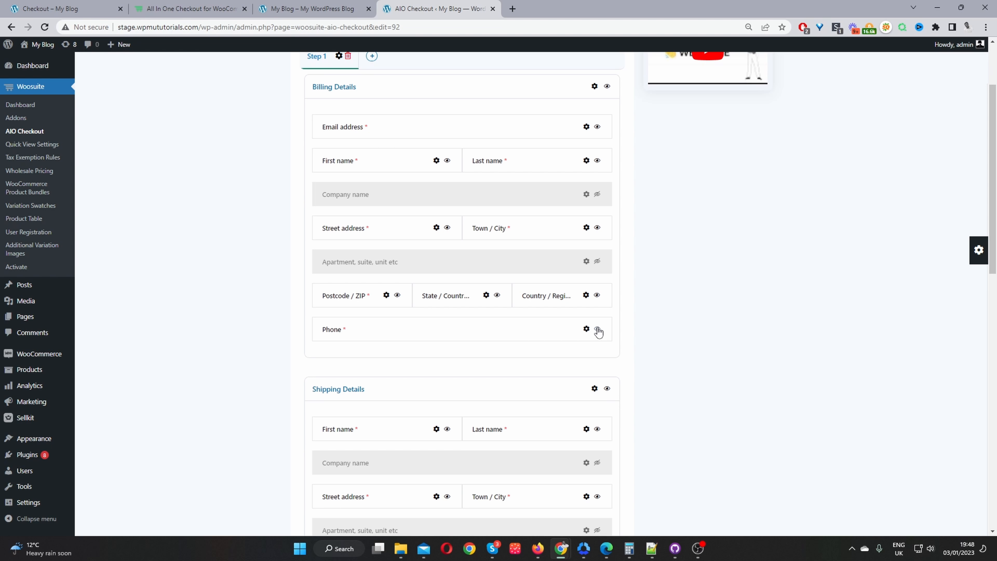
{"action": "left_click", "coordinate": [597, 330]}
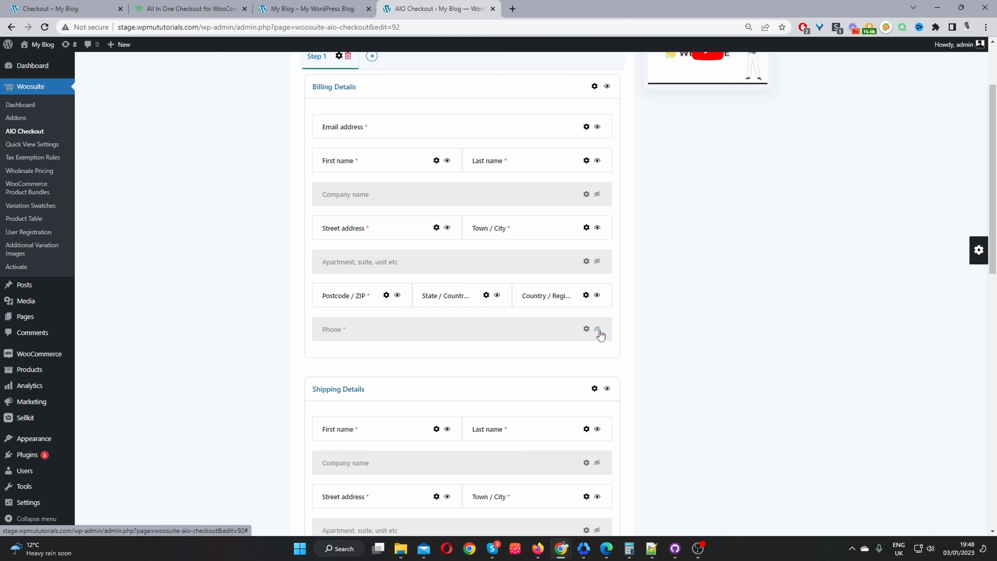
{"action": "scroll", "coordinate": [600, 334], "scroll_direction": "down", "scroll_amount": 4}
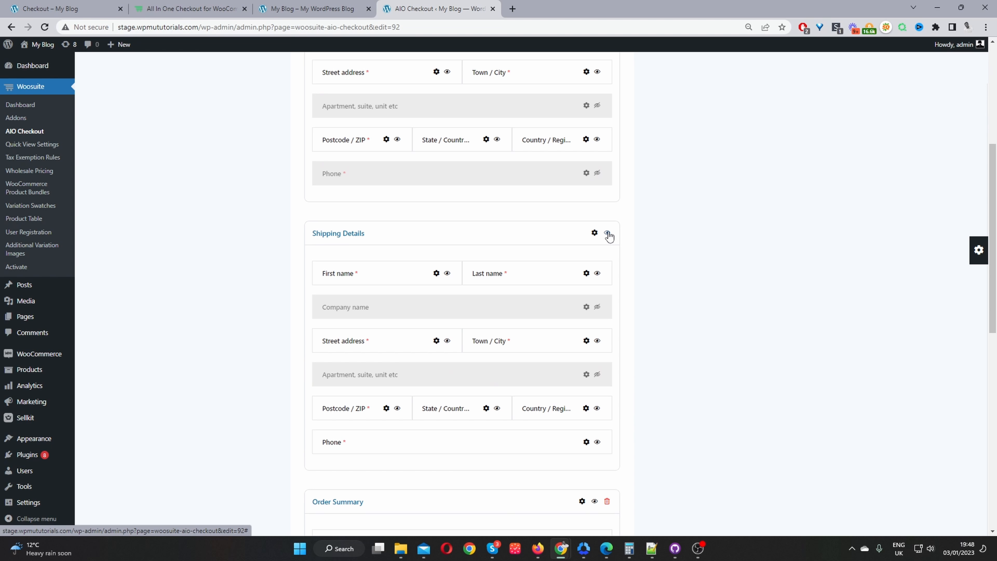
{"action": "left_click", "coordinate": [607, 234]}
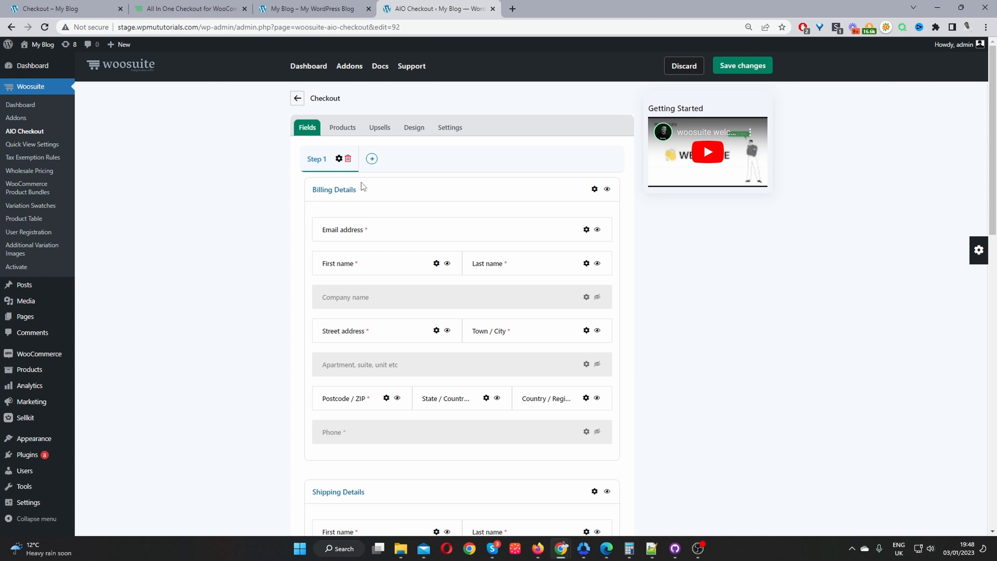
- Add two more checkout steps and move the Billing Details section from Step 1 to Step 2
{"action": "left_click", "coordinate": [371, 159]}
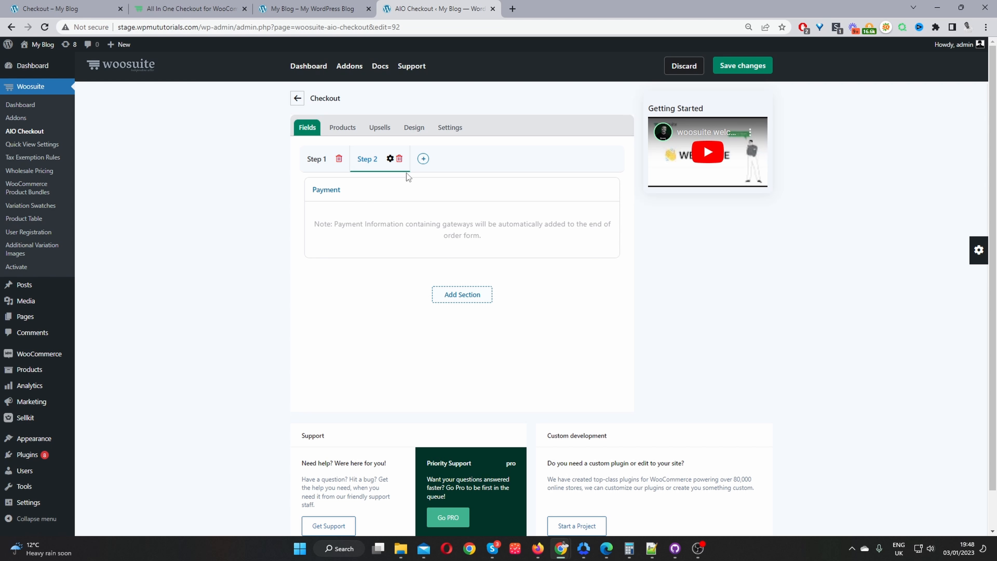
{"action": "left_click", "coordinate": [423, 159]}
{"action": "left_click", "coordinate": [316, 159]}
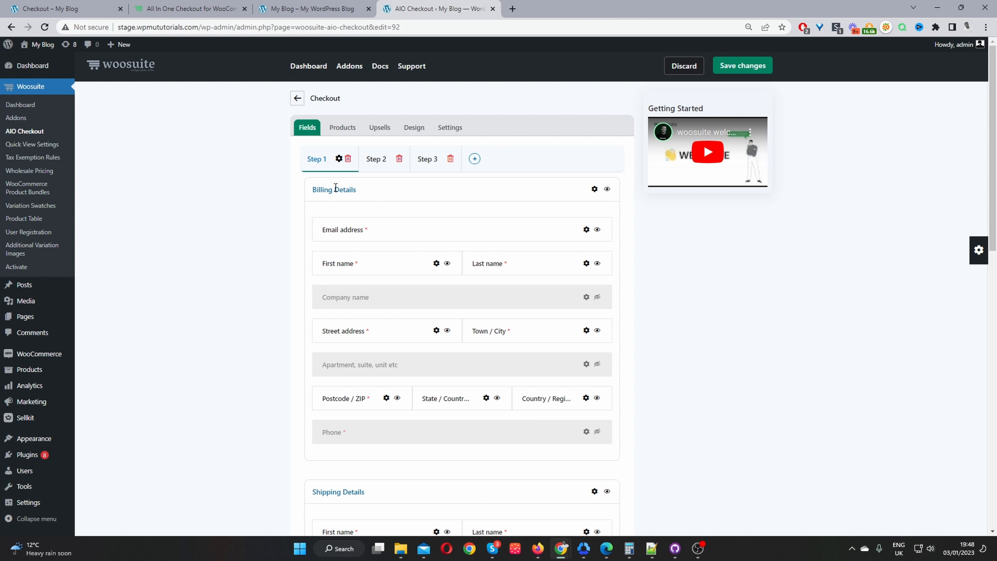
{"action": "left_click_drag", "start_coordinate": [335, 190], "coordinate": [381, 161]}
{"action": "left_click", "coordinate": [380, 159]}
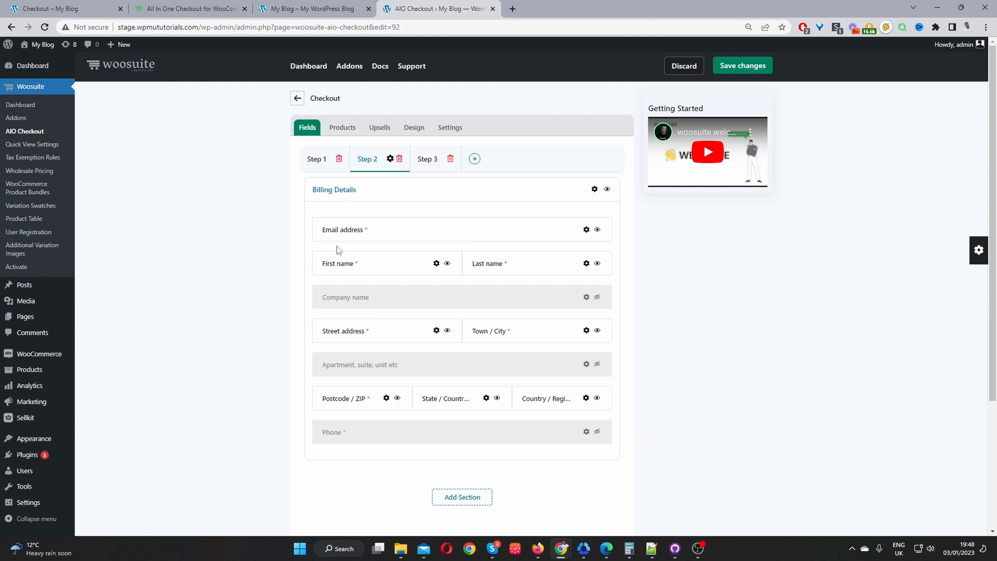
- Delete Step 3 and Step 2 so the checkout is back to a single step
{"action": "left_click", "coordinate": [450, 160]}
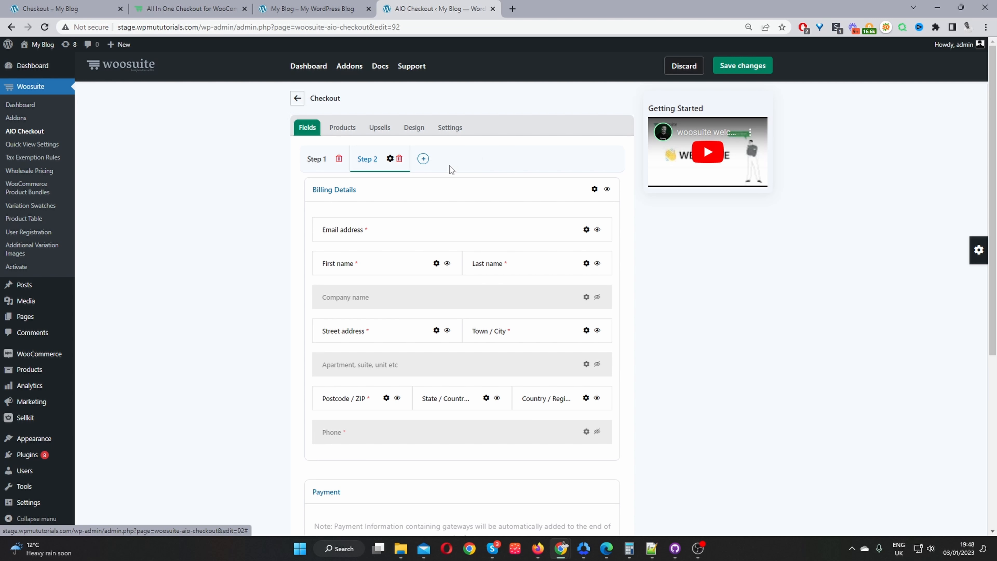
{"action": "left_click", "coordinate": [400, 159]}
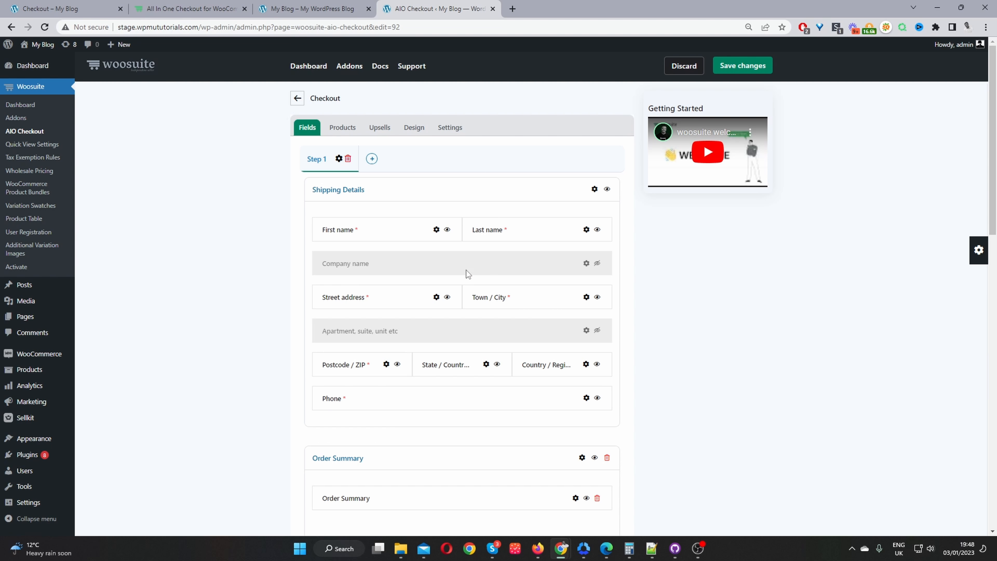
- Try the Single column layout and the default template in the design options, then return to Two columns with the Modern Shop Template
{"action": "left_click", "coordinate": [415, 135]}
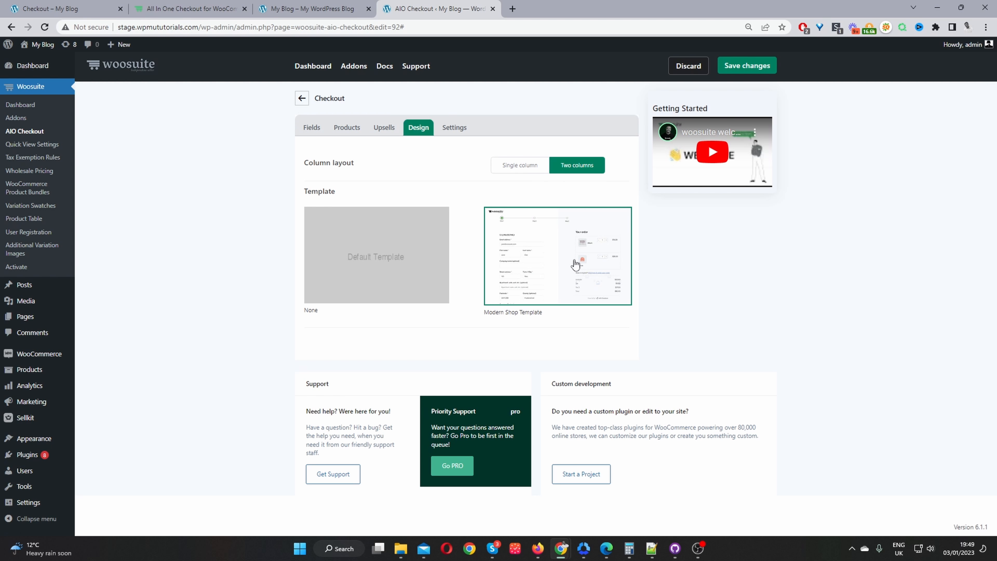
{"action": "left_click", "coordinate": [523, 168]}
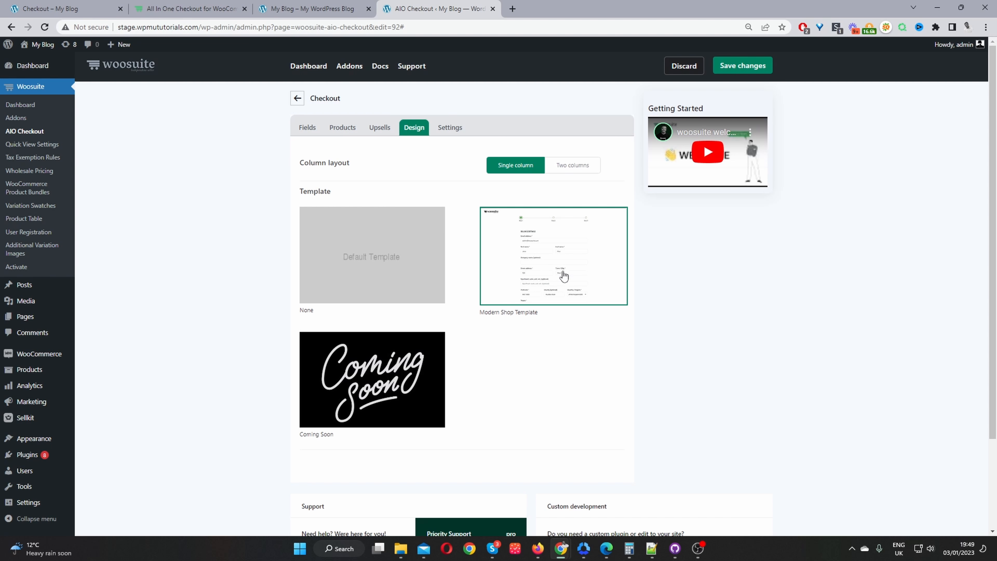
{"action": "left_click", "coordinate": [564, 170]}
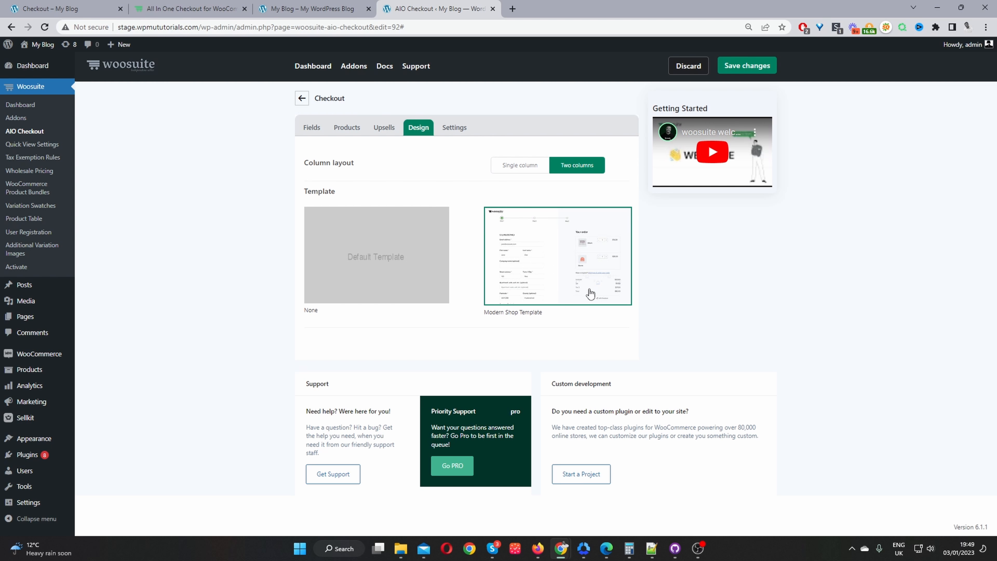
{"action": "left_click", "coordinate": [372, 280]}
{"action": "left_click", "coordinate": [555, 277]}
- Examine the checkout's name and Applies to options in its settings, along with its assigned products
{"action": "left_click", "coordinate": [461, 136]}
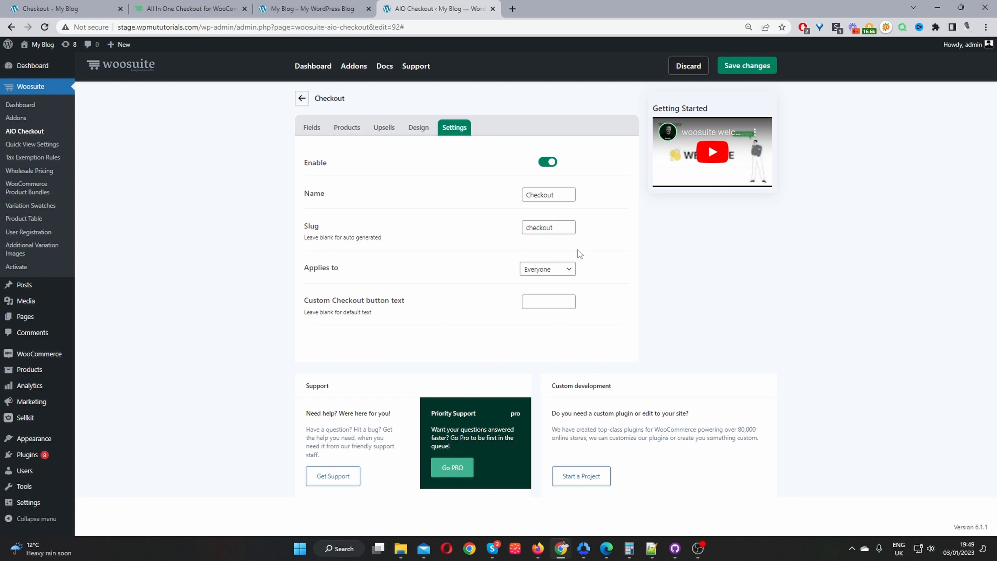
{"action": "left_click_drag", "start_coordinate": [555, 194], "coordinate": [525, 194]}
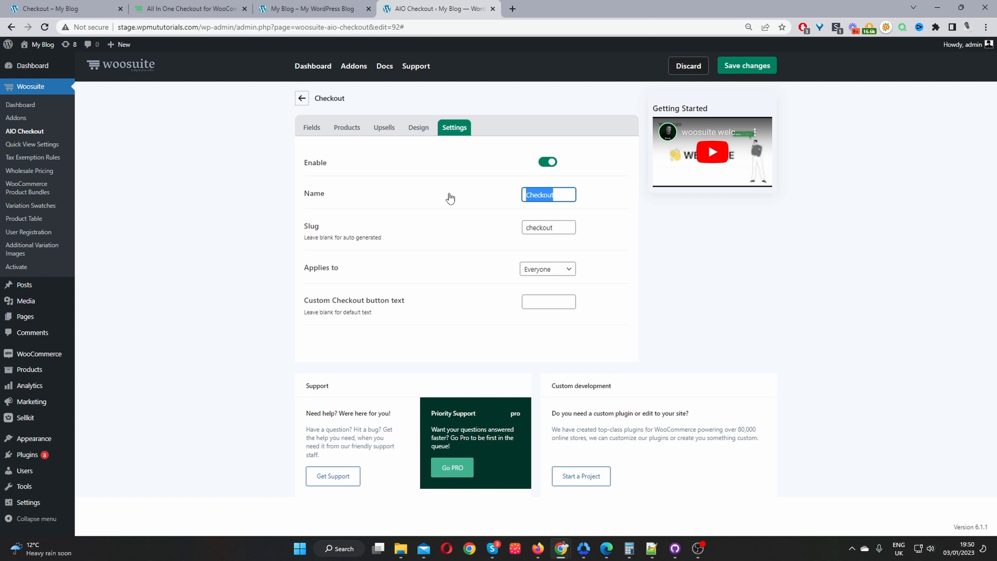
{"action": "left_click", "coordinate": [564, 270]}
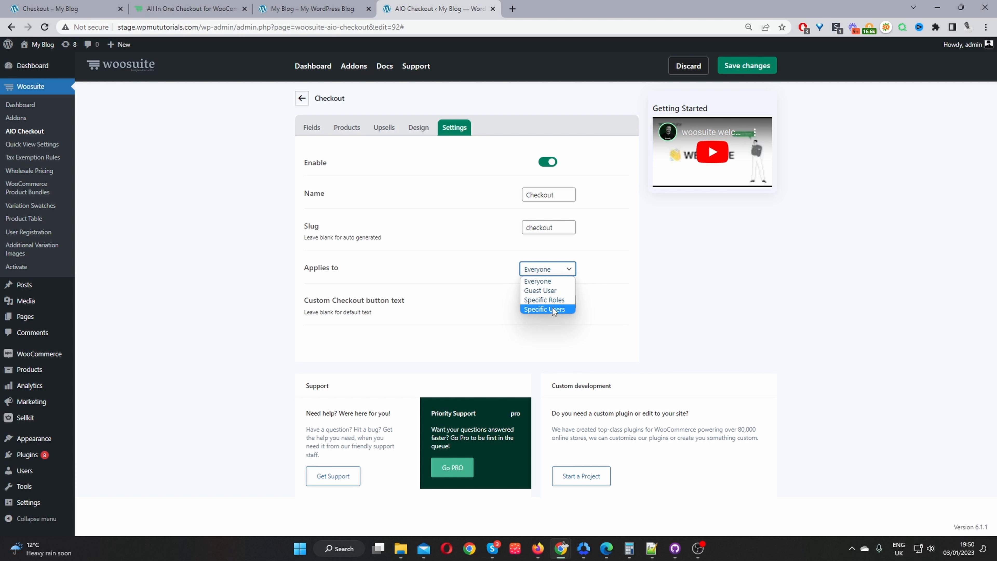
{"action": "left_click", "coordinate": [481, 267]}
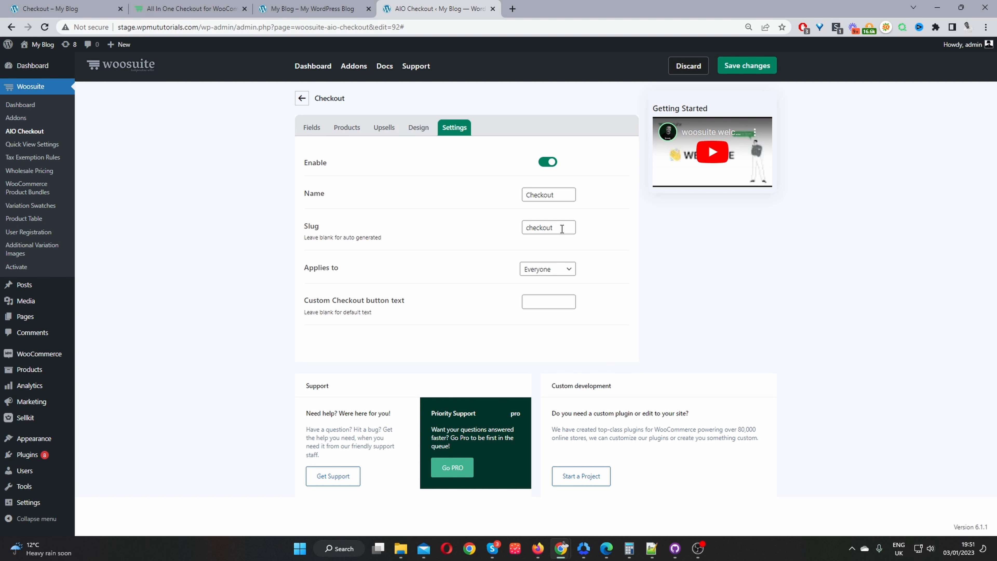
{"action": "left_click", "coordinate": [355, 127]}
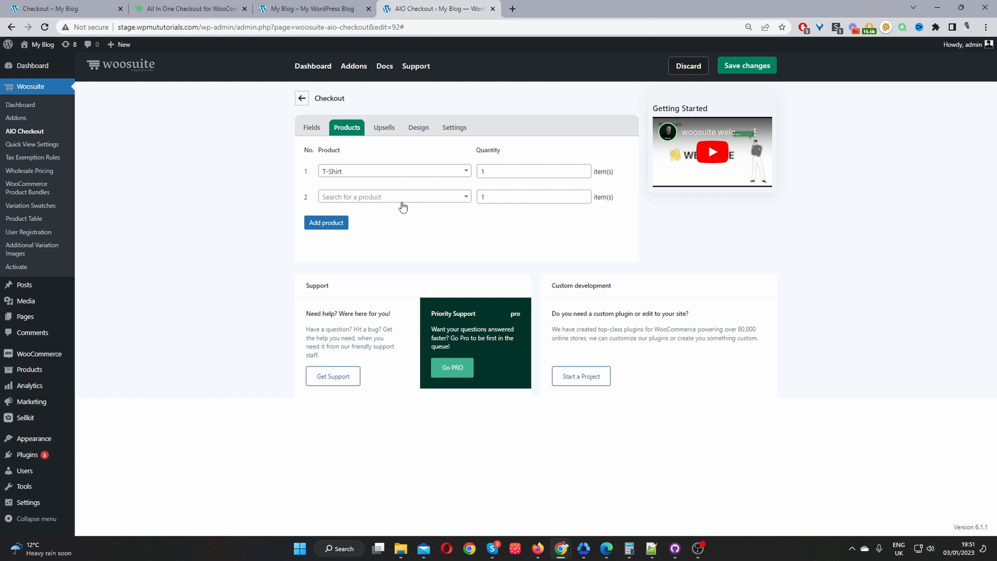
{"action": "left_click", "coordinate": [440, 125]}
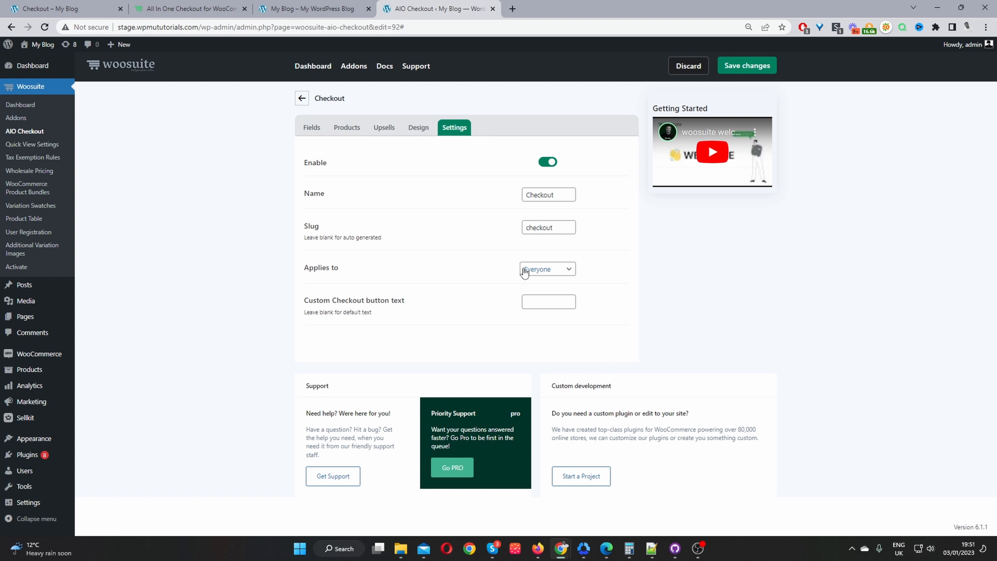
{"action": "left_click", "coordinate": [534, 272]}
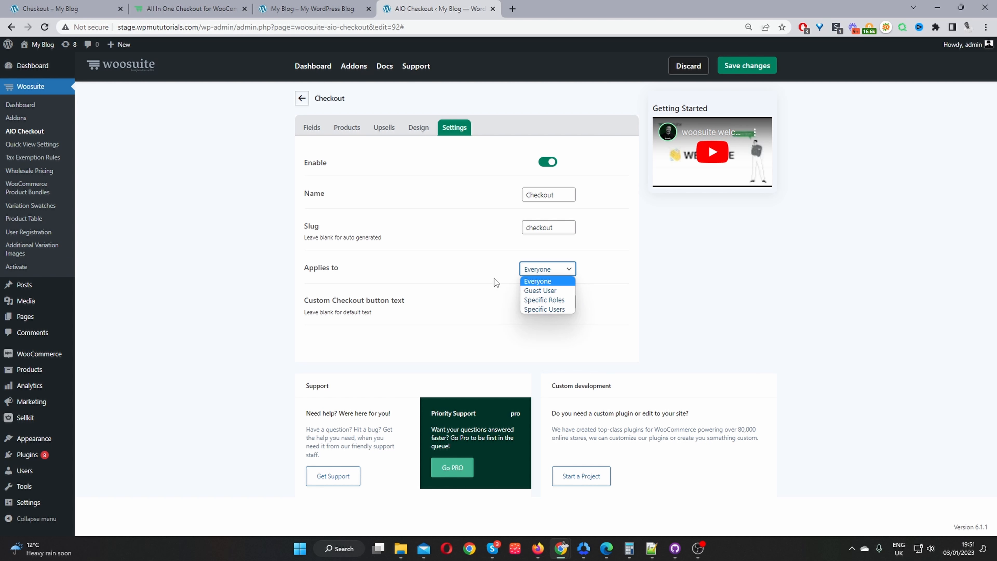
{"action": "left_click", "coordinate": [448, 280]}
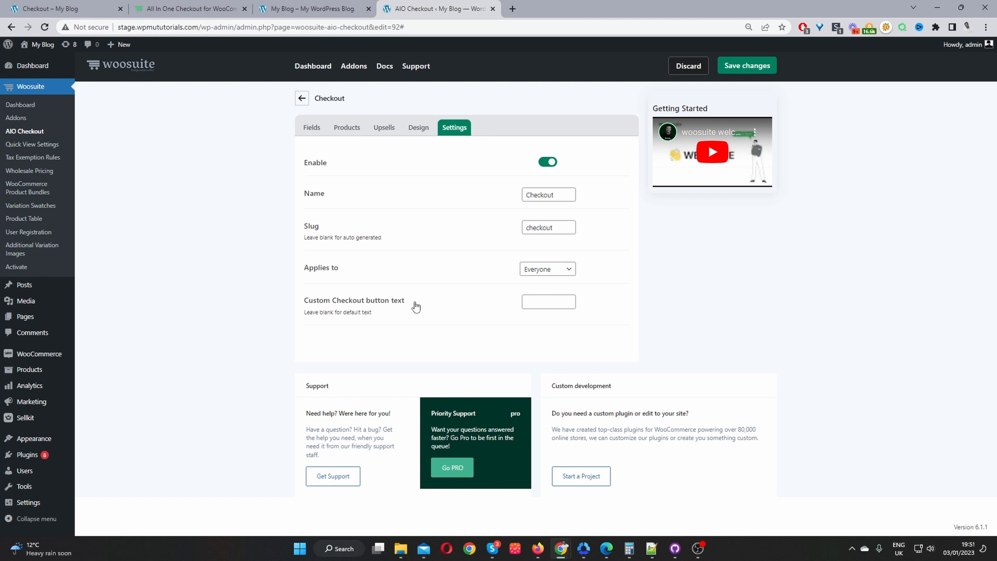
- Save the checkout changes with the custom button text left blank and review the resulting checkout page on the site
{"action": "left_click", "coordinate": [558, 303]}
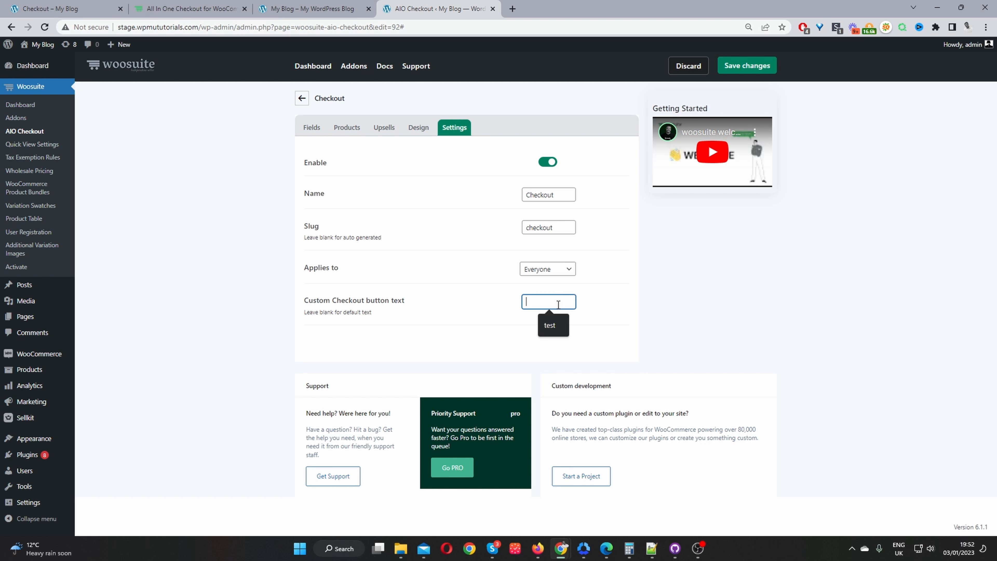
{"action": "left_click", "coordinate": [751, 69]}
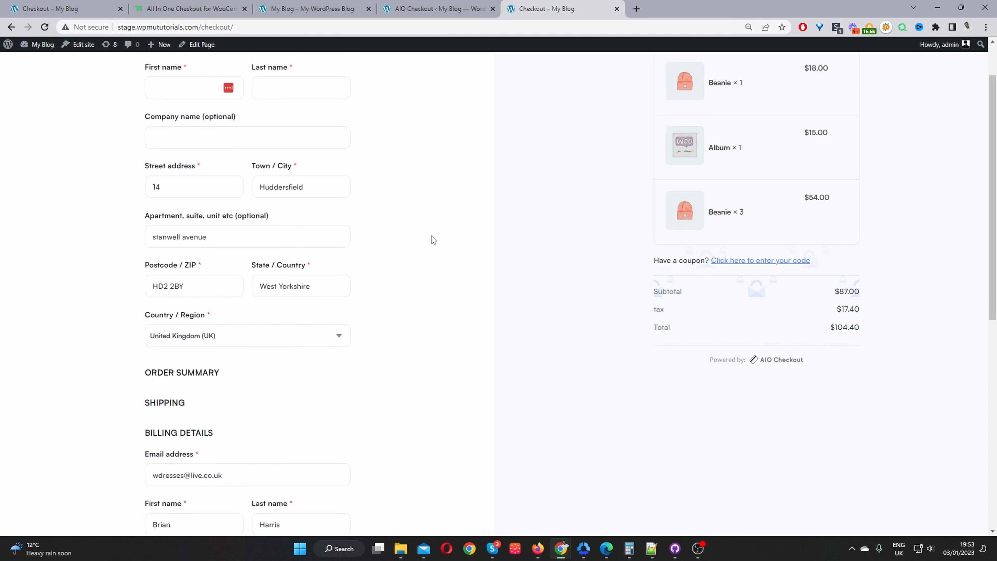
{"action": "scroll", "coordinate": [432, 235], "scroll_direction": "down", "scroll_amount": 10}
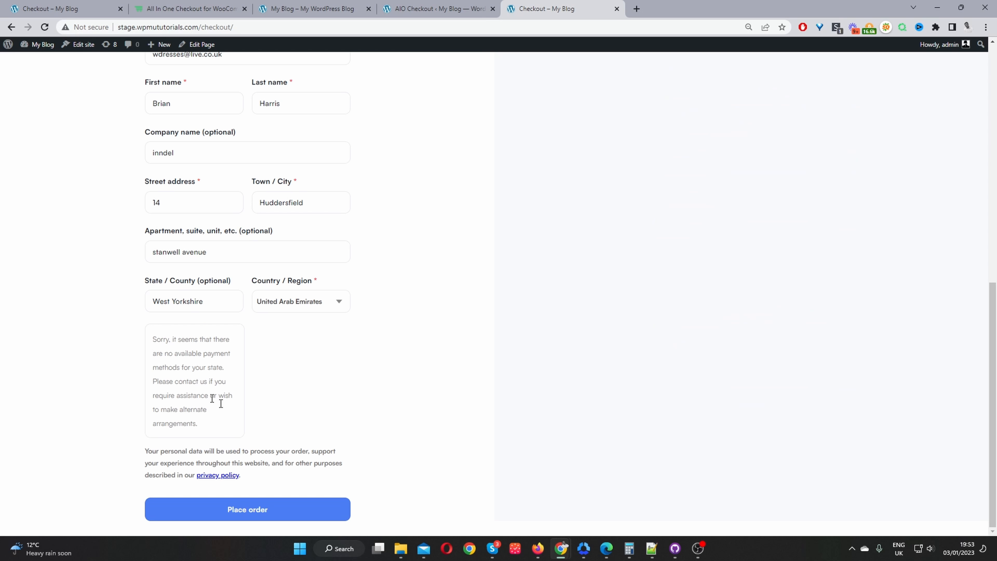
{"action": "scroll", "coordinate": [296, 416], "scroll_direction": "up", "scroll_amount": 1}
{"action": "scroll", "coordinate": [296, 416], "scroll_direction": "up", "scroll_amount": 7}
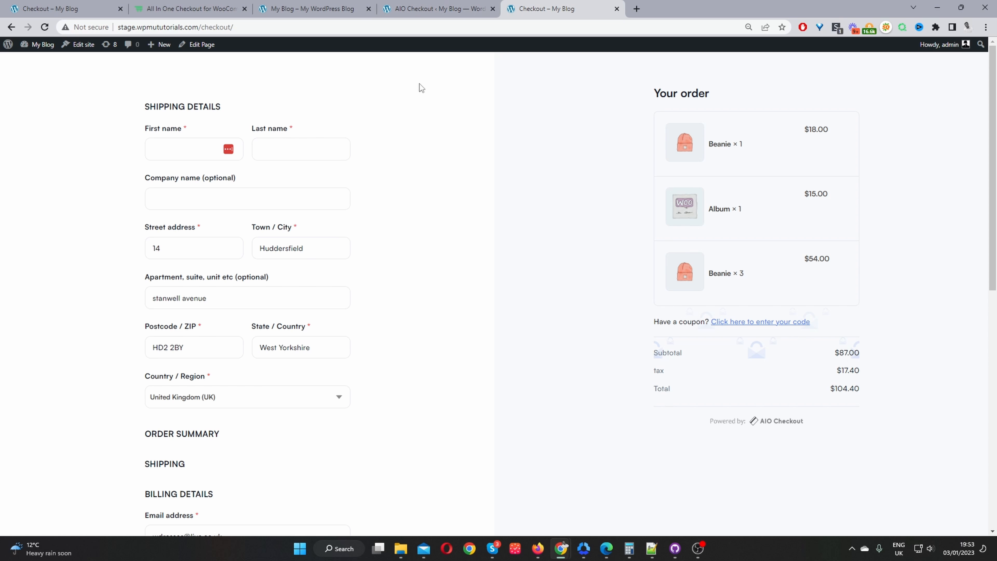
- Switch the checkout design to the Single column layout, save it and view the updated checkout page on the site
{"action": "left_click", "coordinate": [419, 12]}
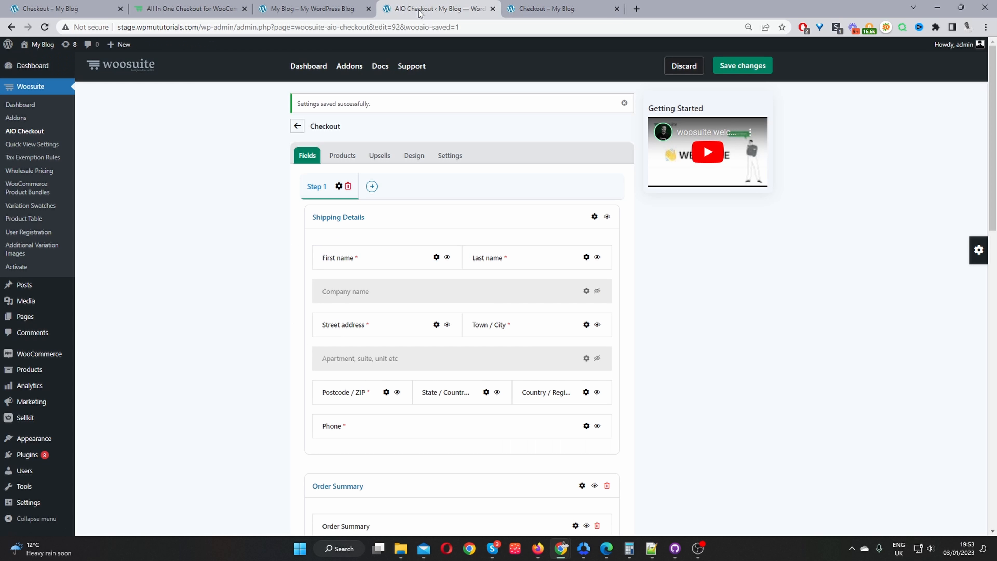
{"action": "left_click", "coordinate": [414, 156]}
{"action": "left_click", "coordinate": [517, 194]}
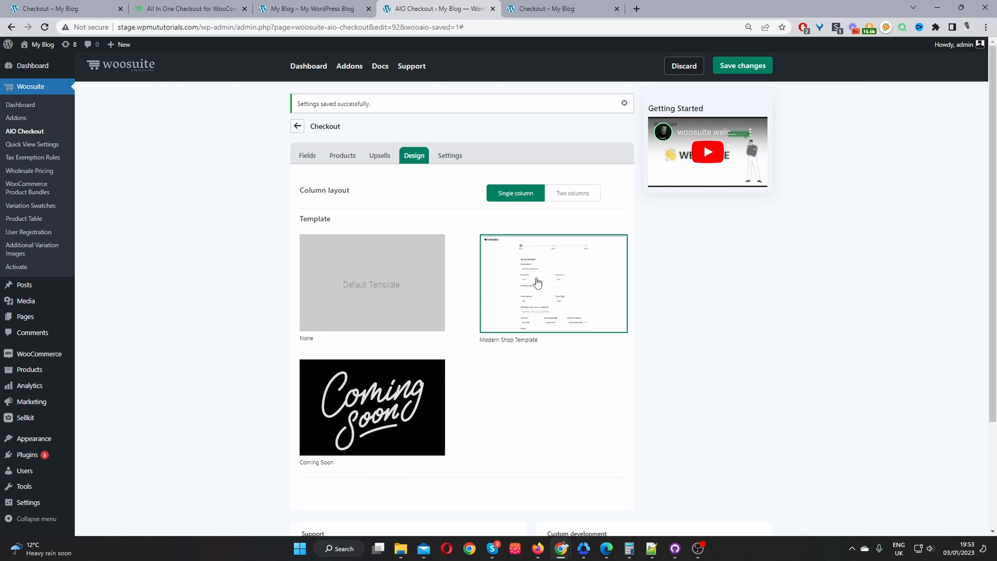
{"action": "left_click", "coordinate": [742, 66]}
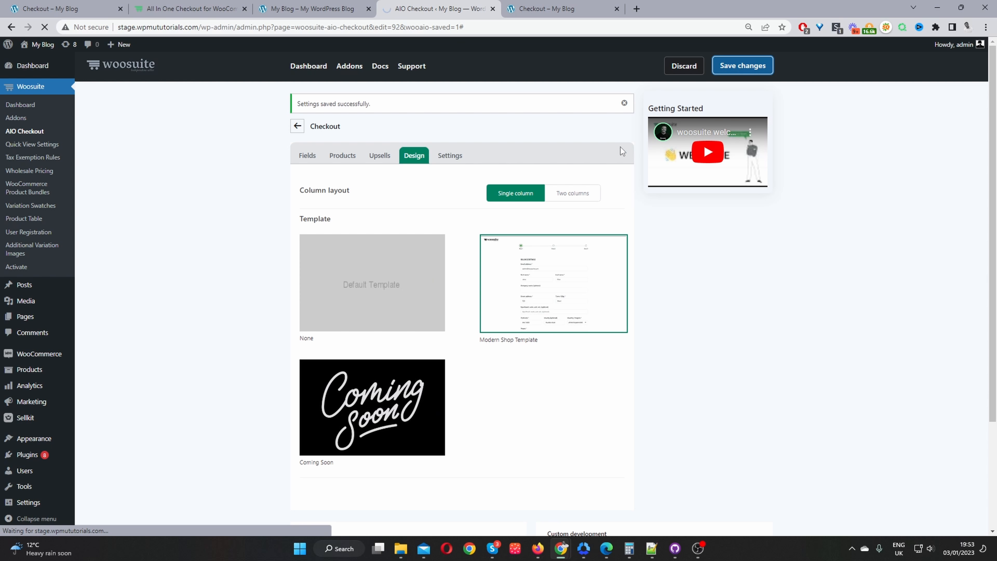
{"action": "left_click", "coordinate": [550, 9]}
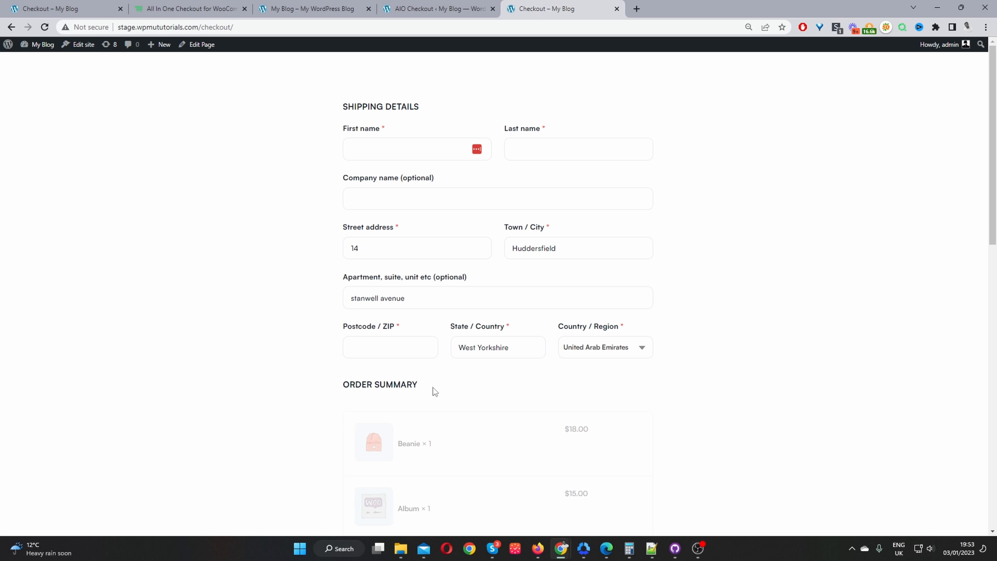
- Examine the single-column checkout page on the site, from the shipping details through the order summary to the billing details
{"action": "scroll", "coordinate": [424, 403], "scroll_direction": "up", "scroll_amount": 5}
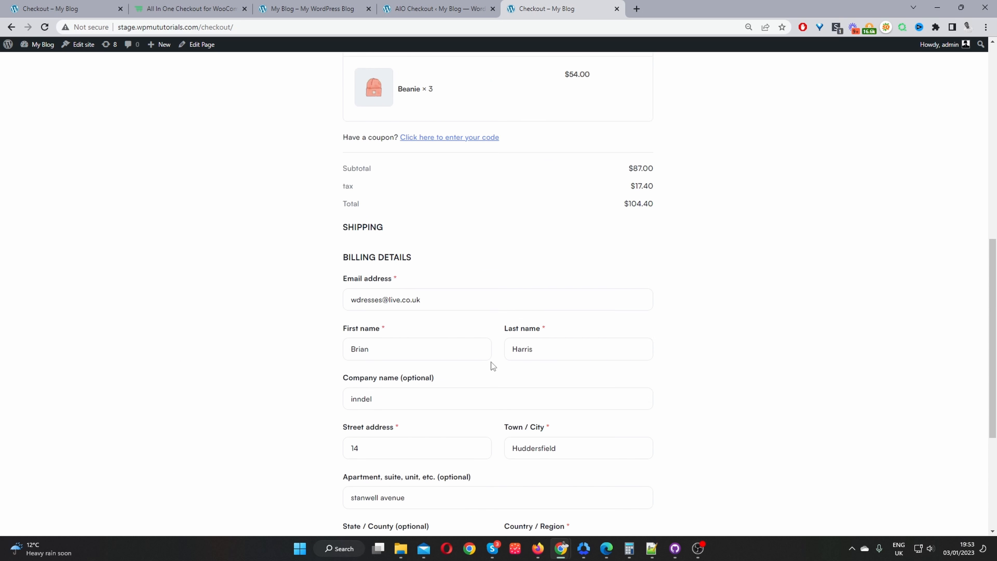
{"action": "scroll", "coordinate": [444, 300], "scroll_direction": "up", "scroll_amount": 7}
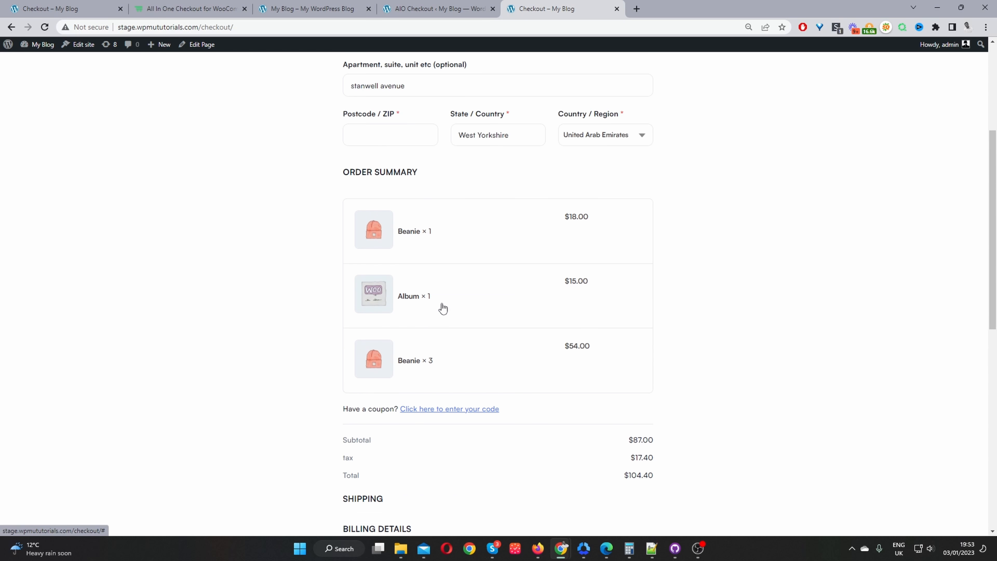
{"action": "scroll", "coordinate": [442, 308], "scroll_direction": "up", "scroll_amount": 1}
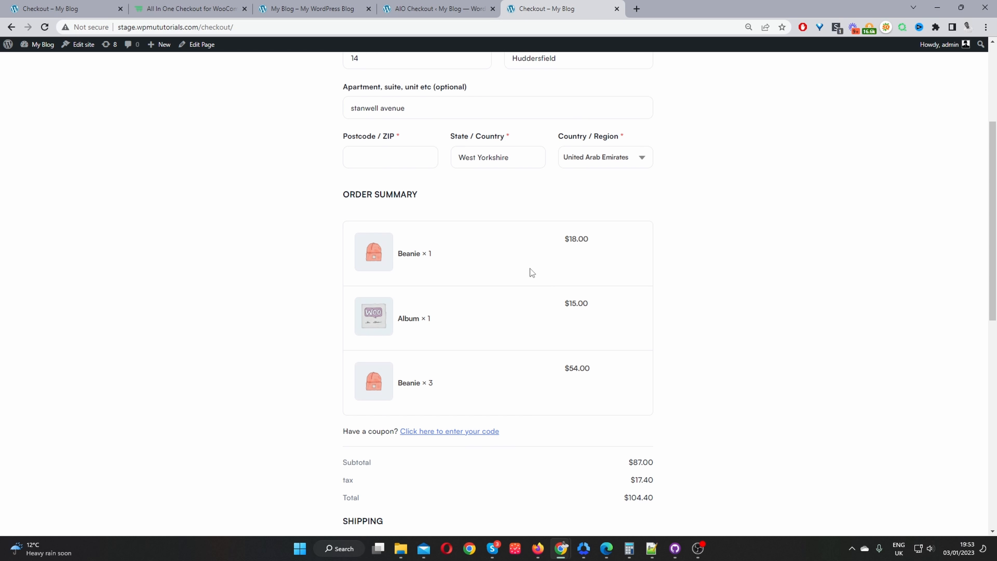
{"action": "scroll", "coordinate": [529, 269], "scroll_direction": "up", "scroll_amount": 5}
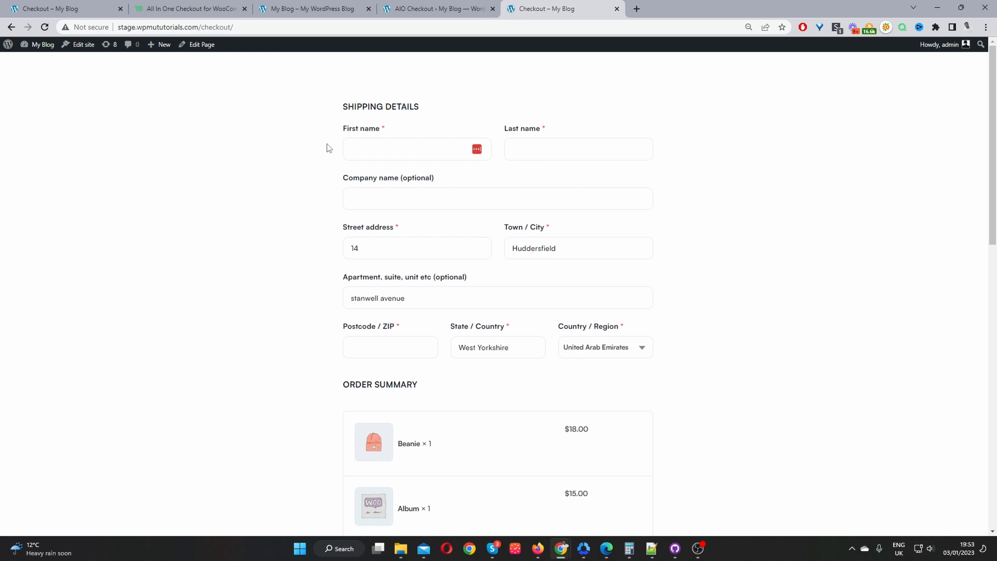
- Go from the checkout's field editor back to the All in One Checkout overview and open the general settings
{"action": "left_click", "coordinate": [428, 12]}
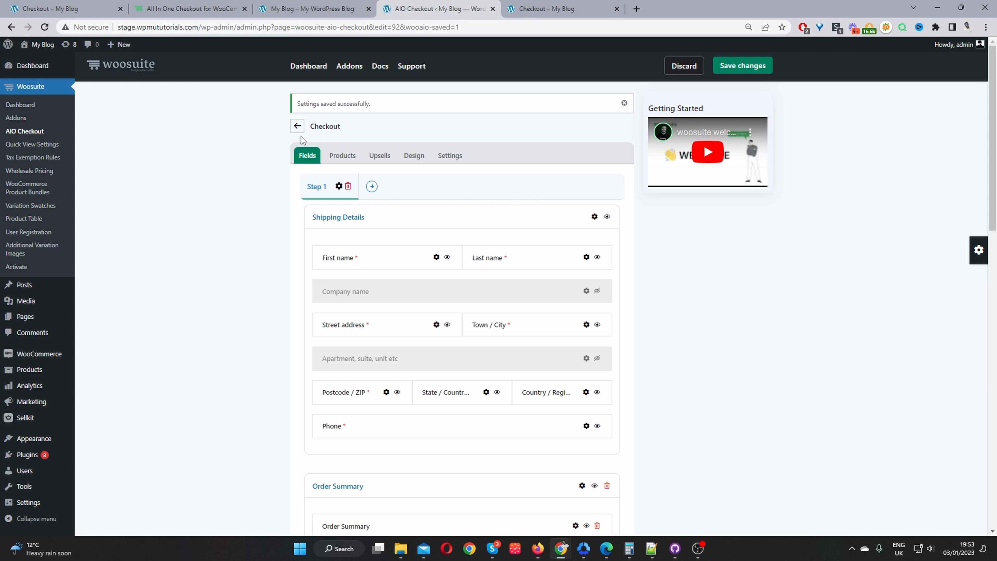
{"action": "left_click", "coordinate": [297, 126]}
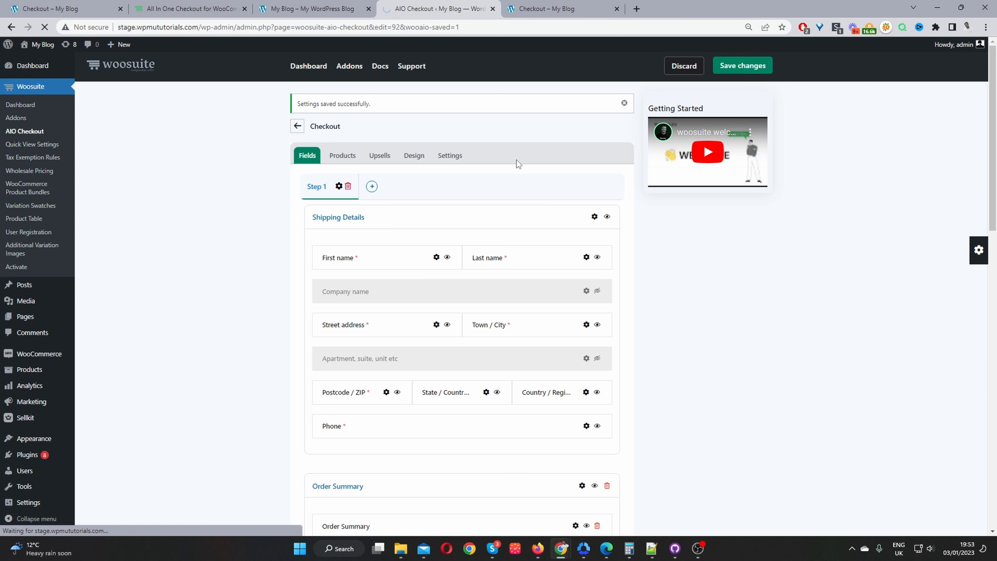
{"action": "scroll", "coordinate": [396, 284], "scroll_direction": "down", "scroll_amount": 1}
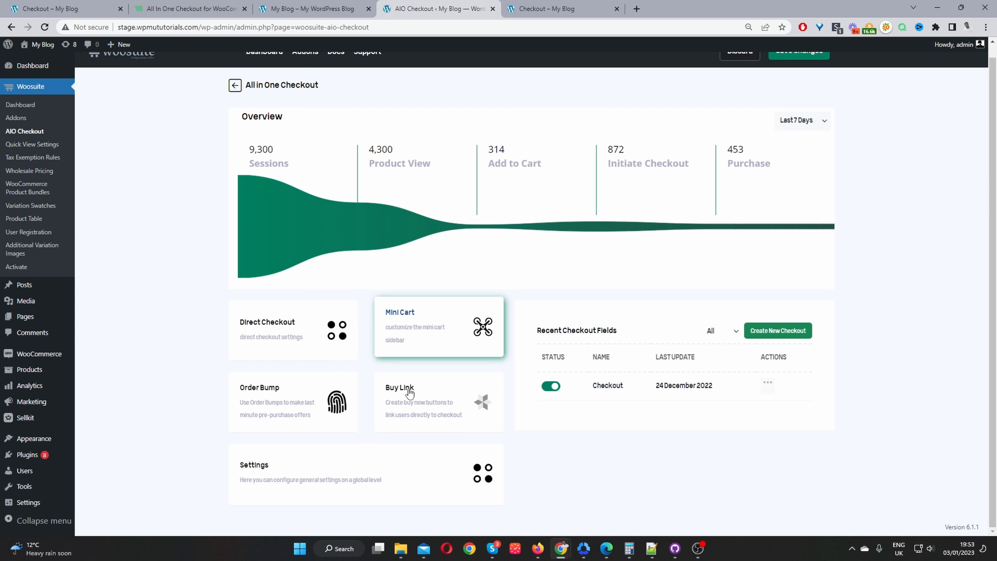
{"action": "left_click", "coordinate": [361, 467]}
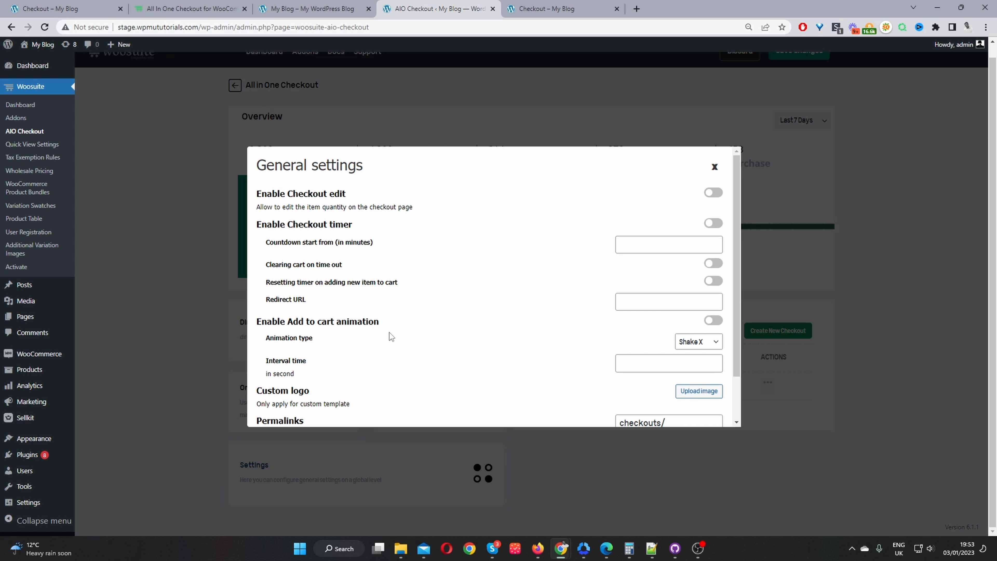
{"action": "scroll", "coordinate": [389, 332], "scroll_direction": "down", "scroll_amount": 2}
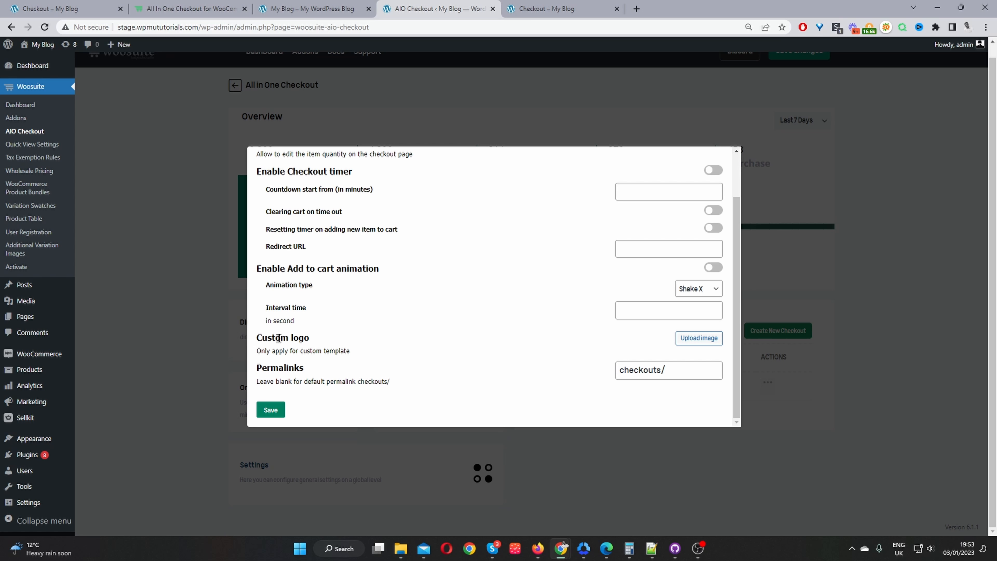
- Set the custom logo to single-1.jpg from the media library and save the general settings
{"action": "left_click_drag", "start_coordinate": [278, 338], "coordinate": [423, 348]}
{"action": "left_click", "coordinate": [698, 338]}
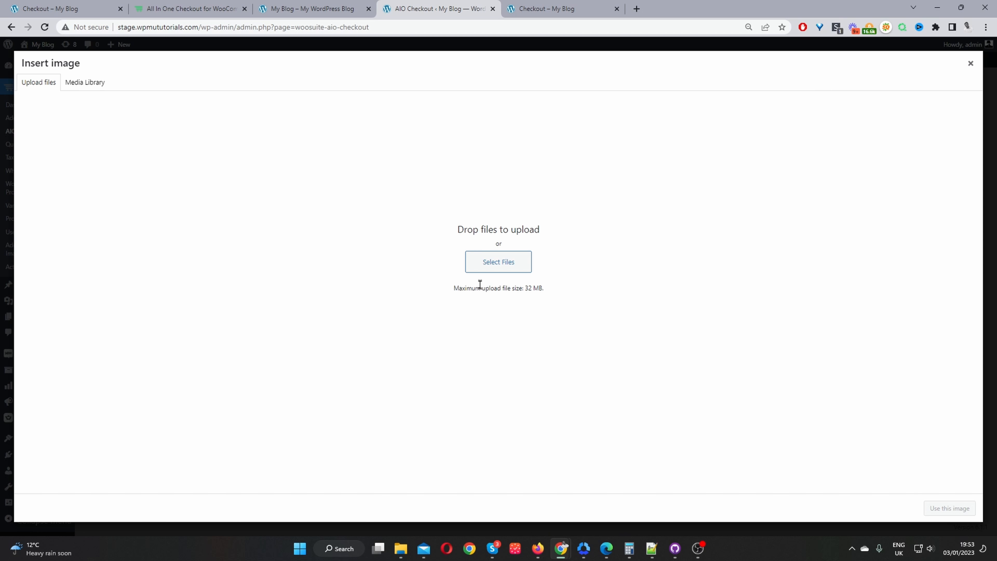
{"action": "left_click", "coordinate": [85, 82]}
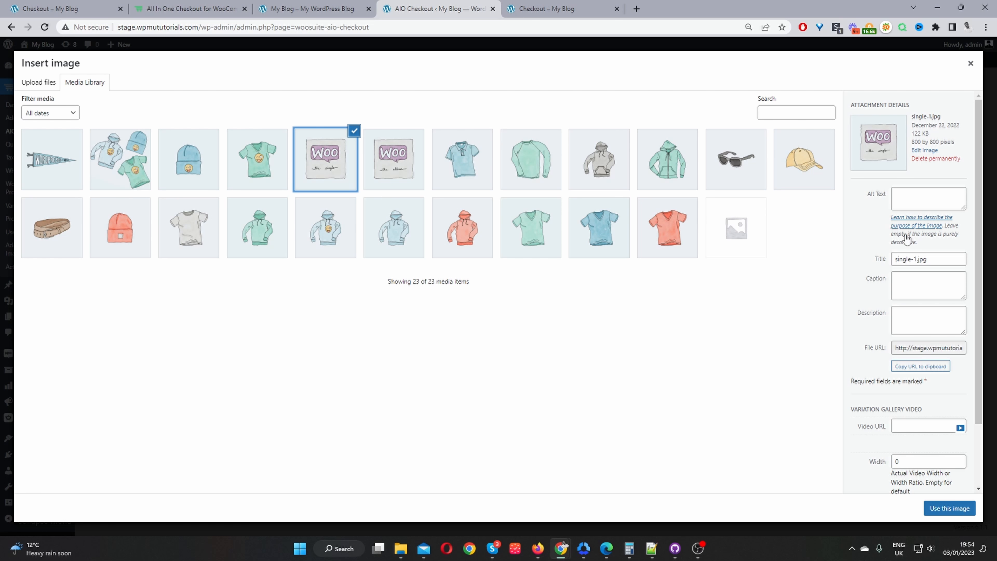
{"action": "left_click", "coordinate": [949, 508]}
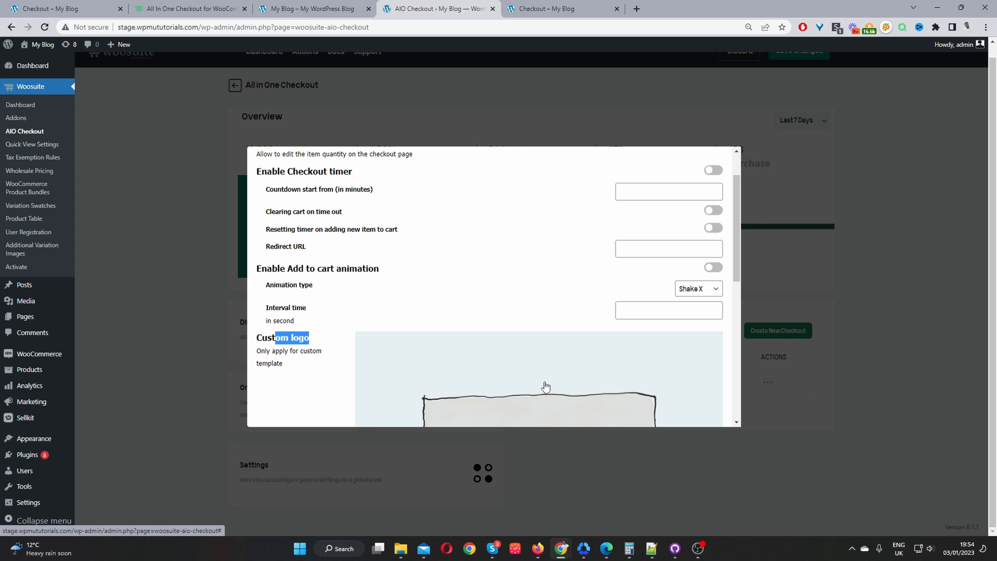
{"action": "scroll", "coordinate": [463, 370], "scroll_direction": "down", "scroll_amount": 7}
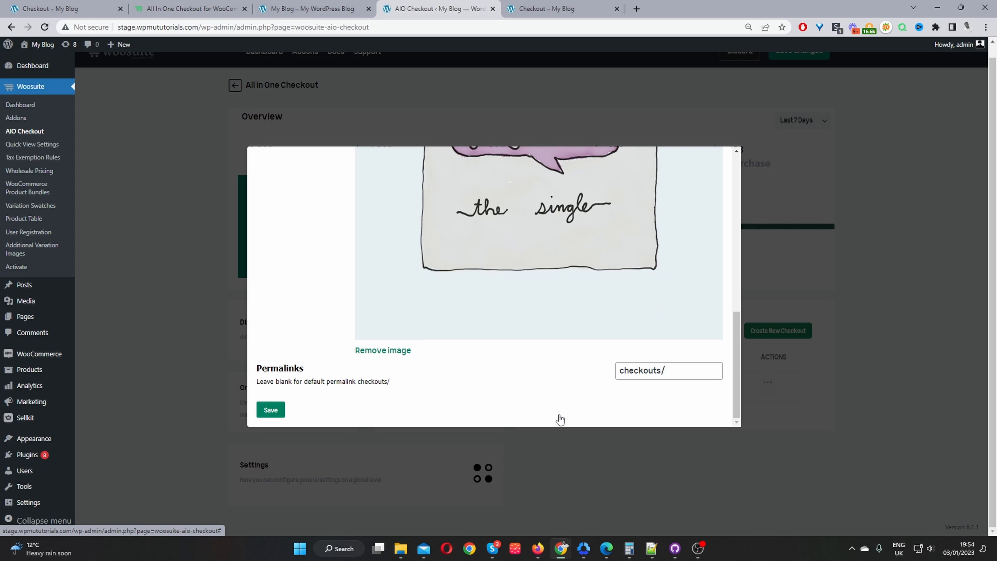
{"action": "left_click", "coordinate": [270, 410]}
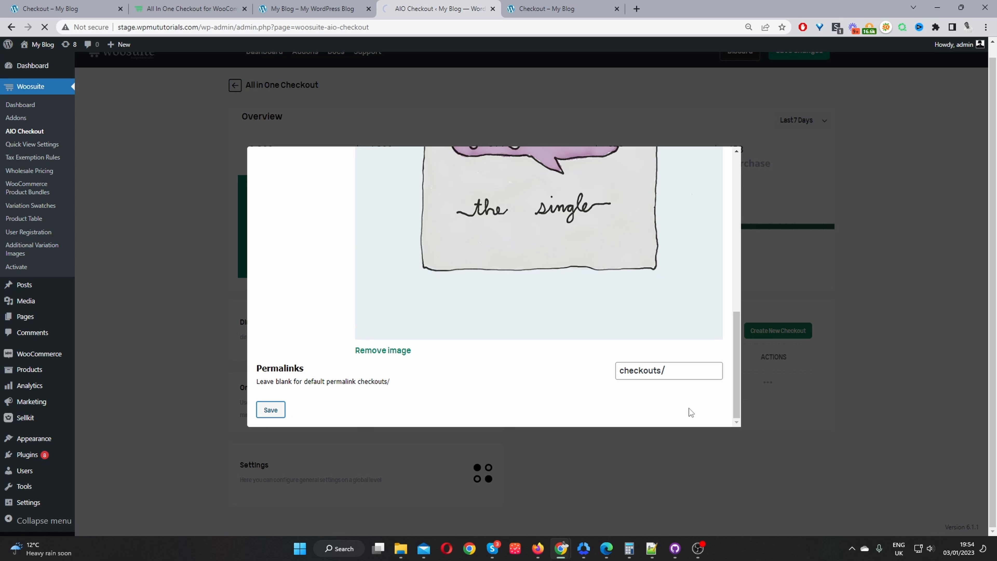
- Reload the site's checkout page to check the custom logo, and return to the All in One Checkout overview
{"action": "left_click", "coordinate": [549, 12]}
{"action": "left_click", "coordinate": [44, 26]}
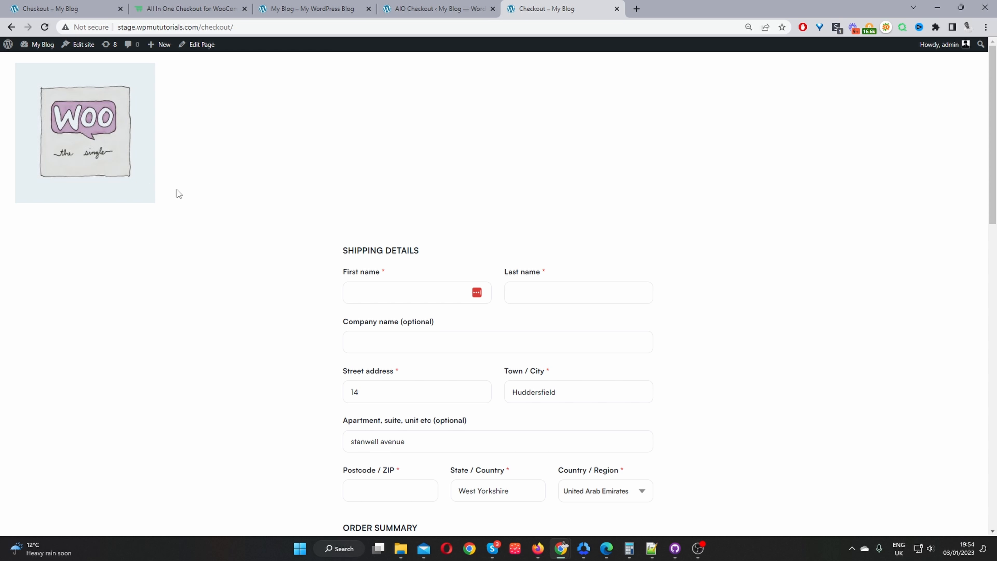
{"action": "left_click", "coordinate": [419, 8]}
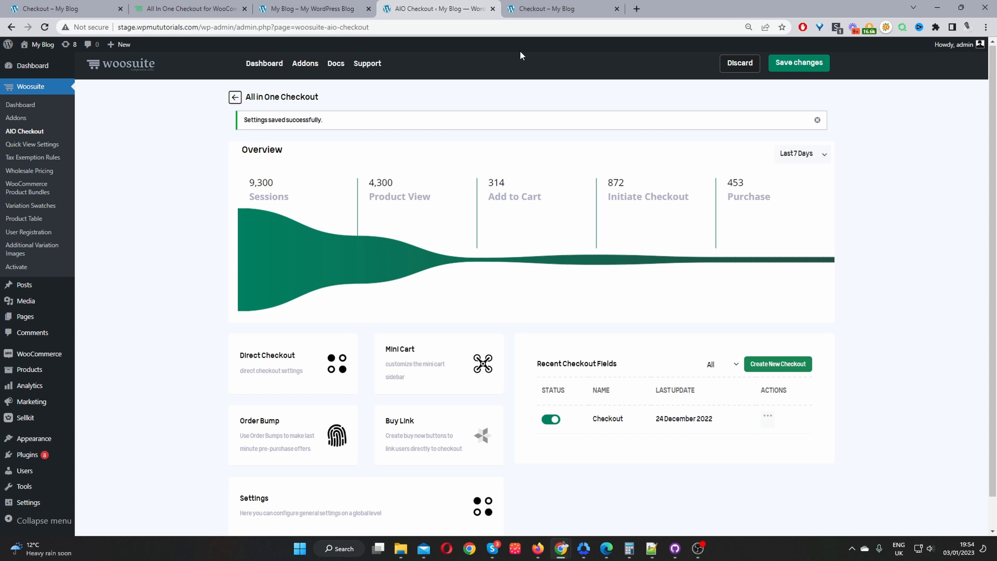